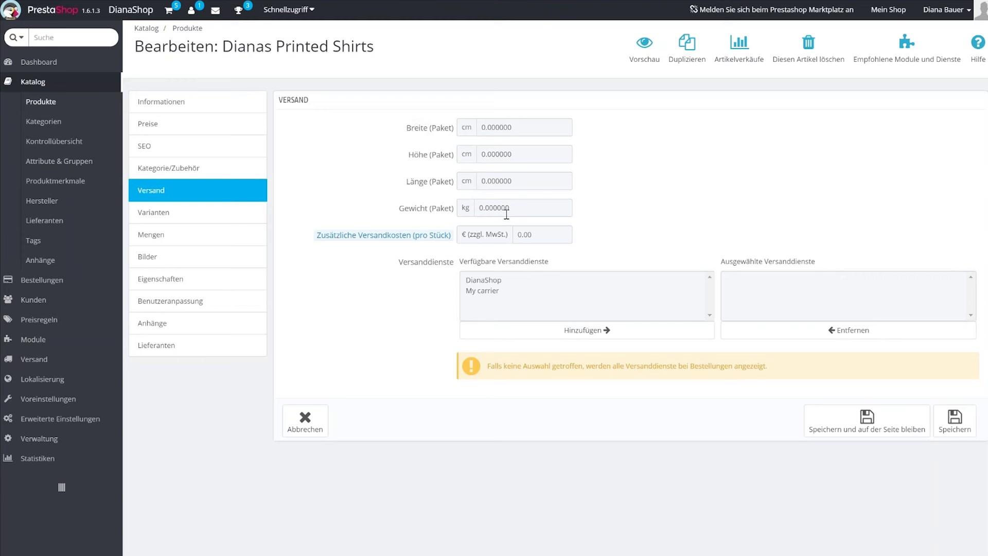
Set the package weight to 4.000000 kg and save the product while staying on its page
double_click(489, 208)
type("4.000000")
left_click_drag(399, 209, 455, 210)
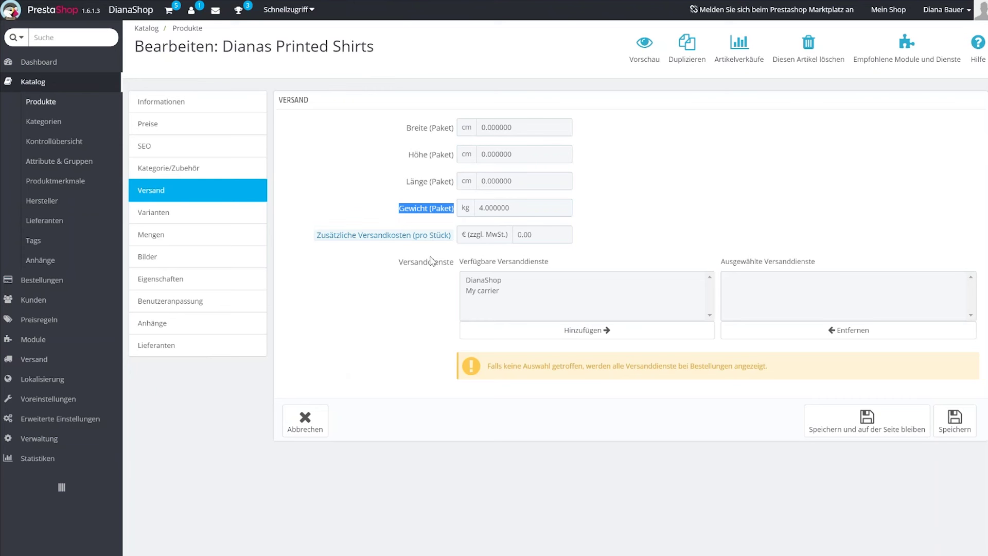
left_click(386, 290)
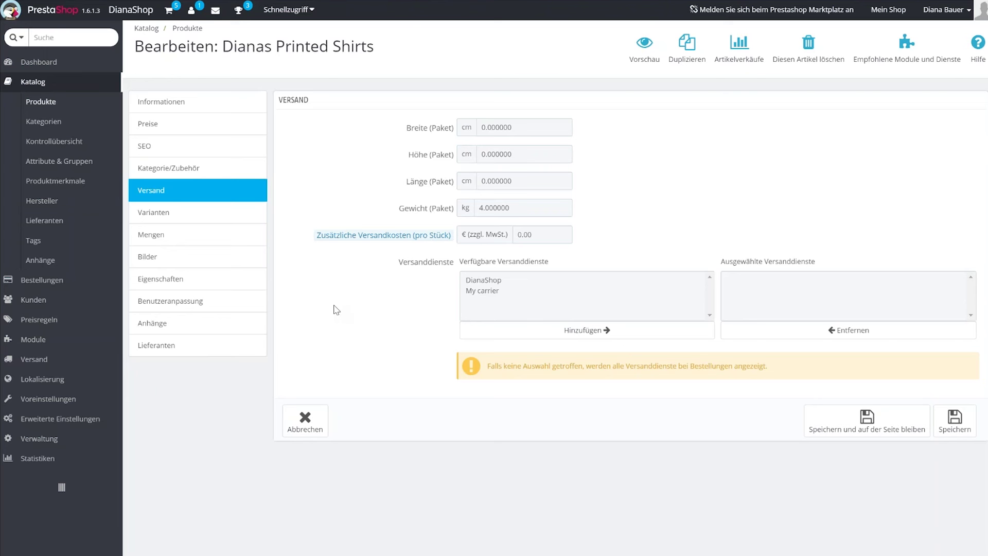
left_click(488, 292)
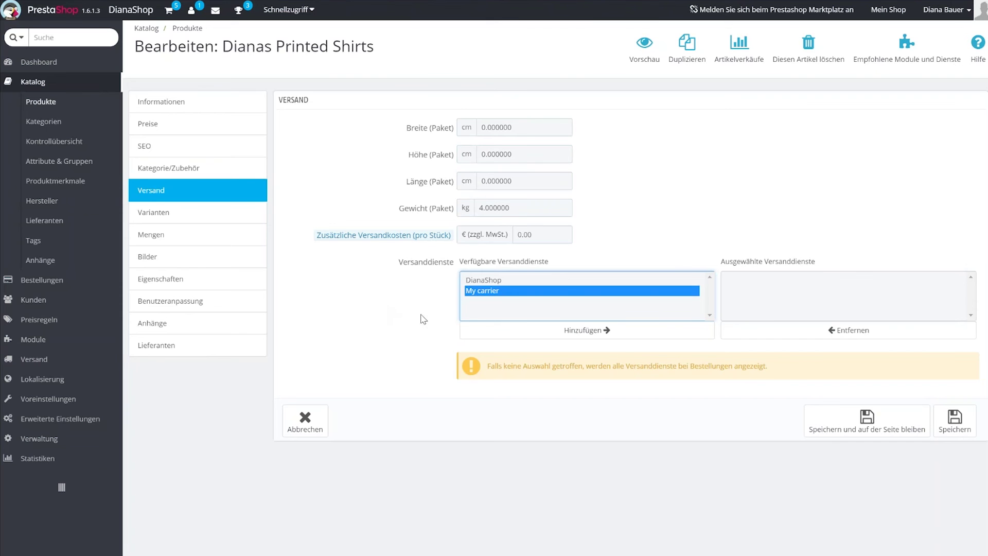
left_click(832, 434)
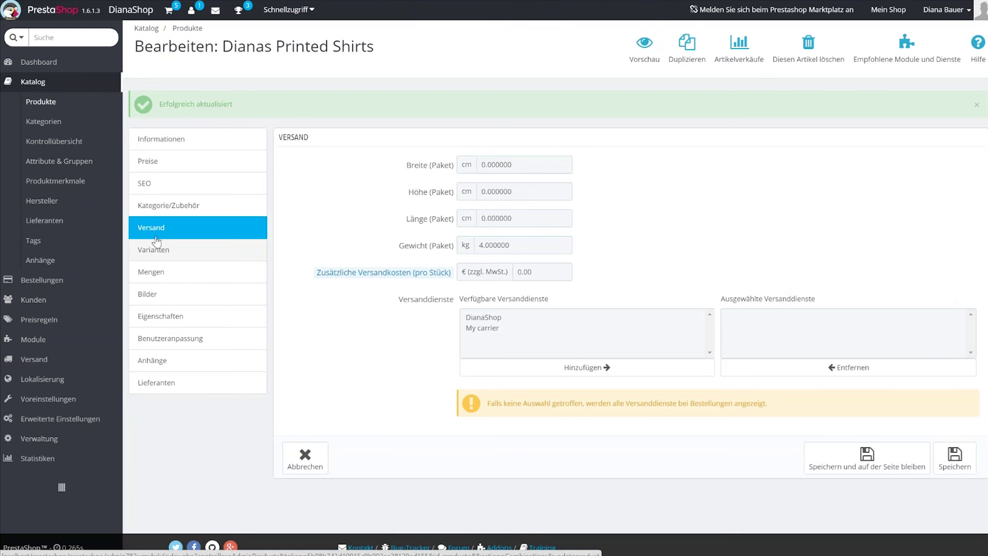
Show the product's variants and open the attributes and groups overview in a separate browser tab
left_click(173, 249)
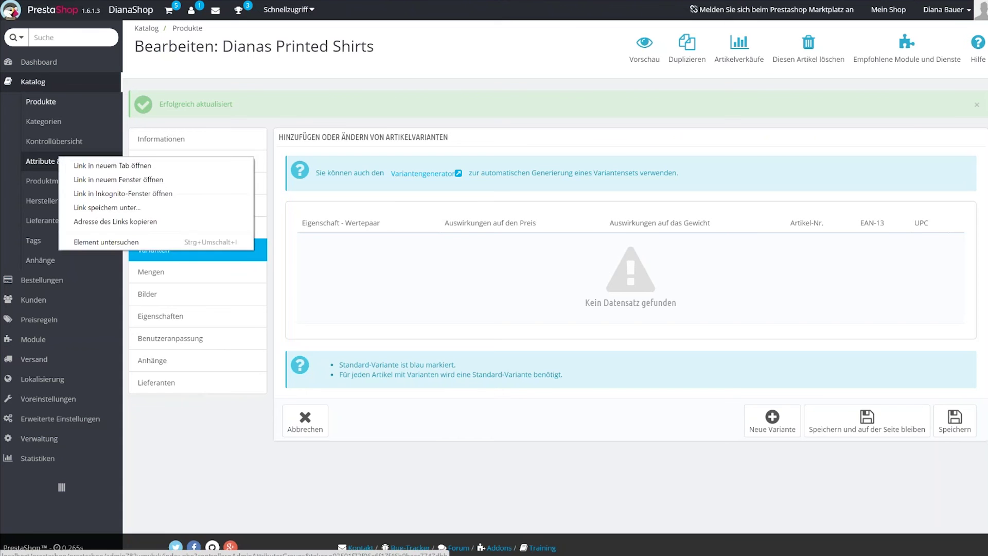
right_click(61, 163)
left_click(99, 166)
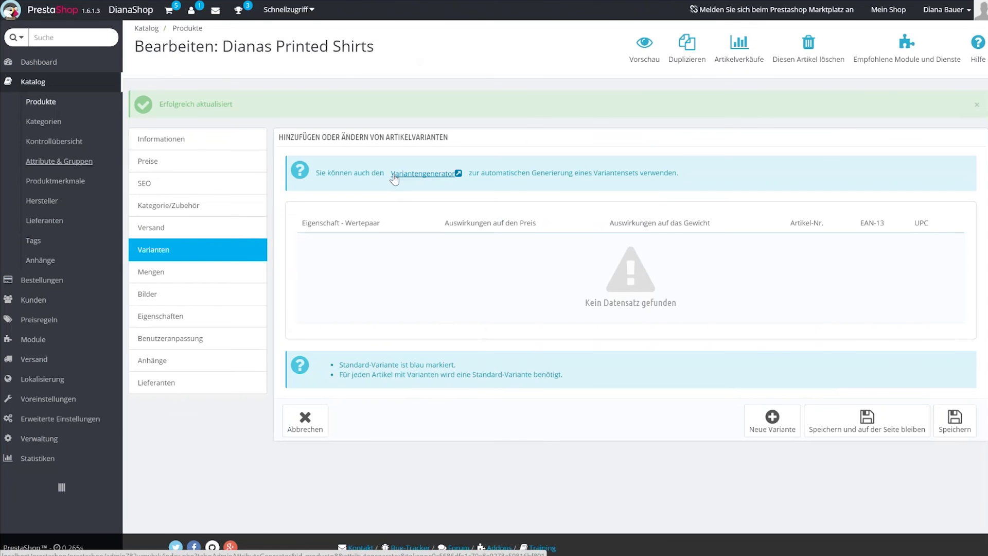
left_click(39, 161)
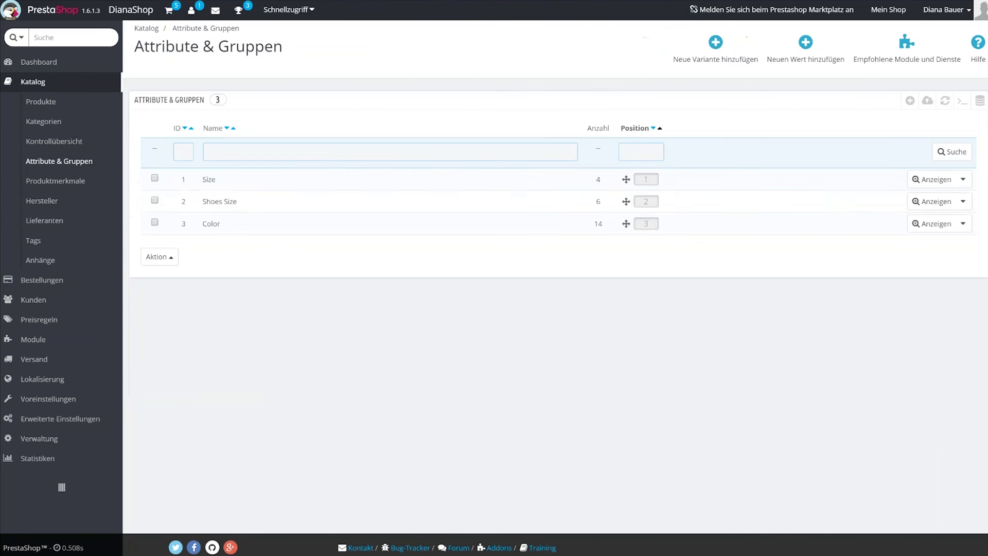
left_click(962, 179)
left_click(919, 201)
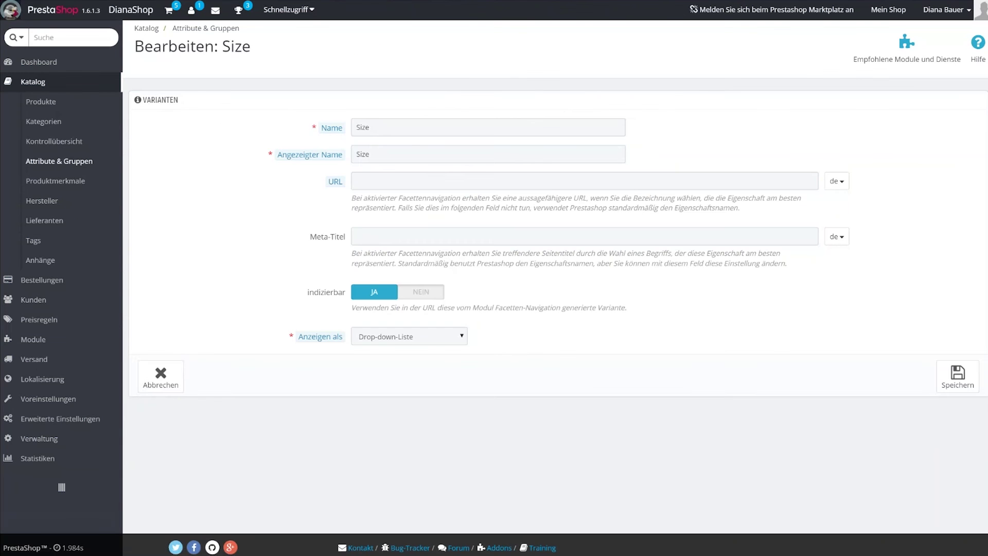
left_click(161, 379)
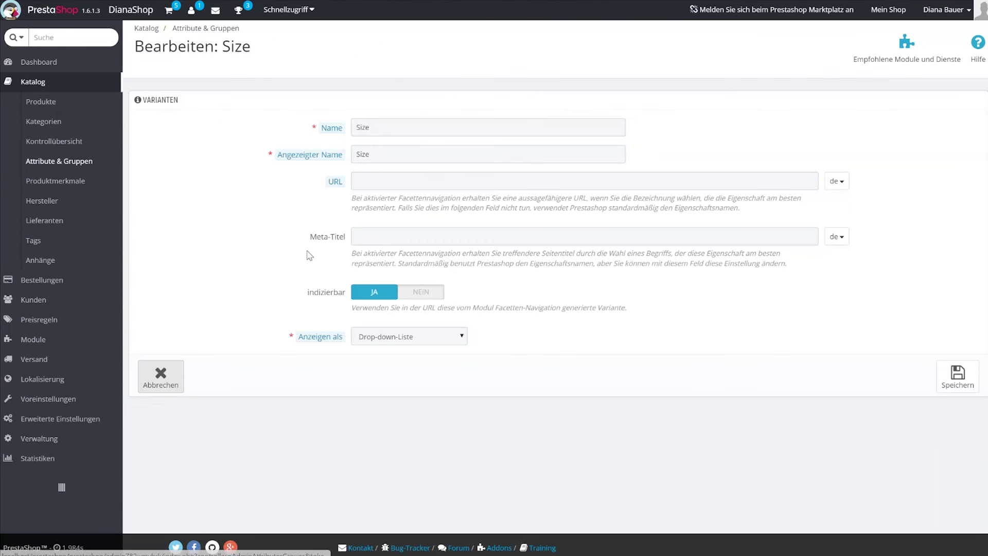
Add XL and XXL as new values of the Size attribute group and save them
left_click(932, 179)
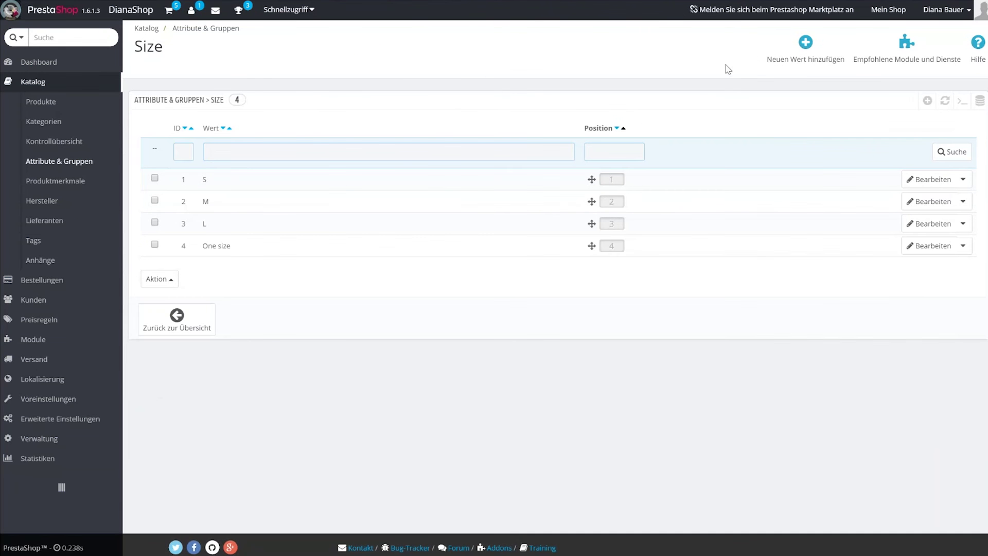
left_click(804, 48)
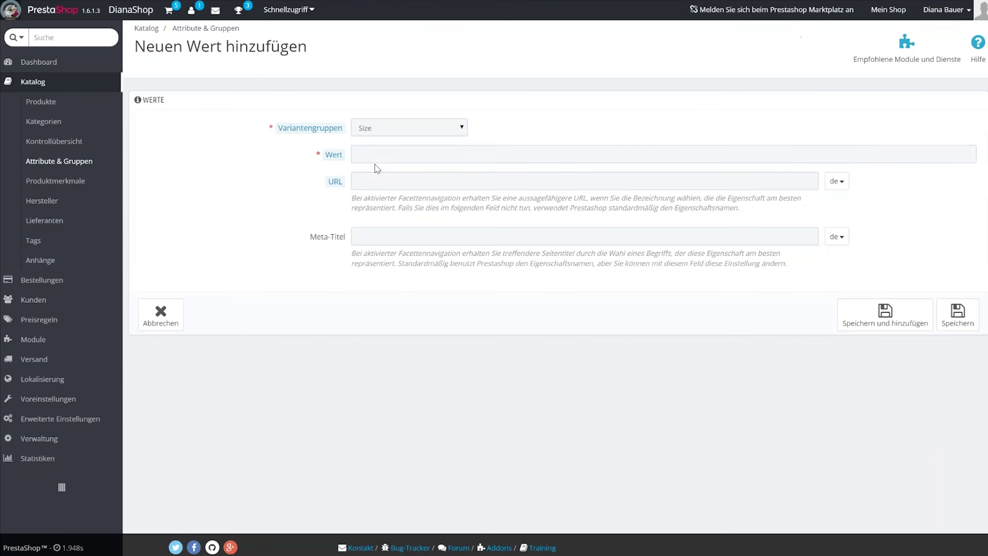
left_click(376, 156)
type("XL")
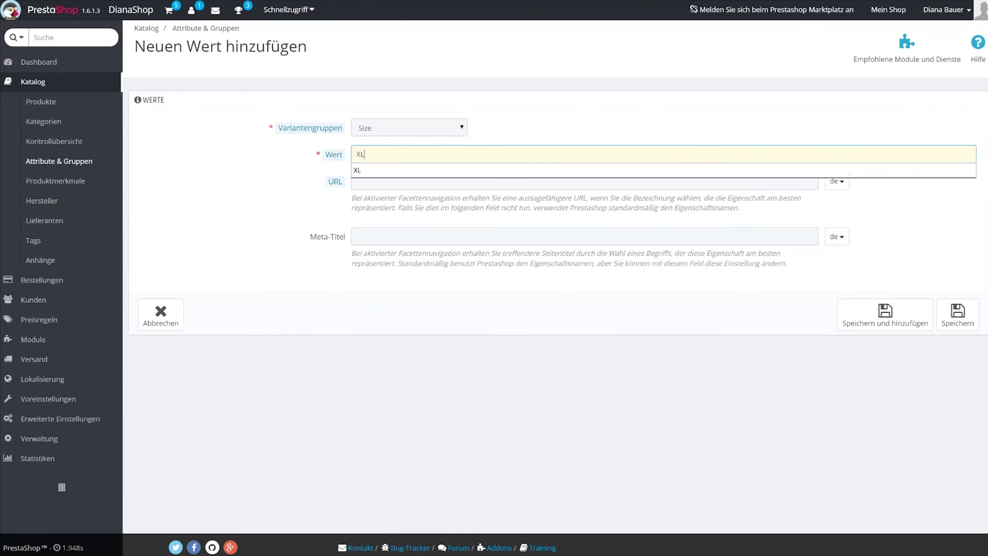
left_click(909, 314)
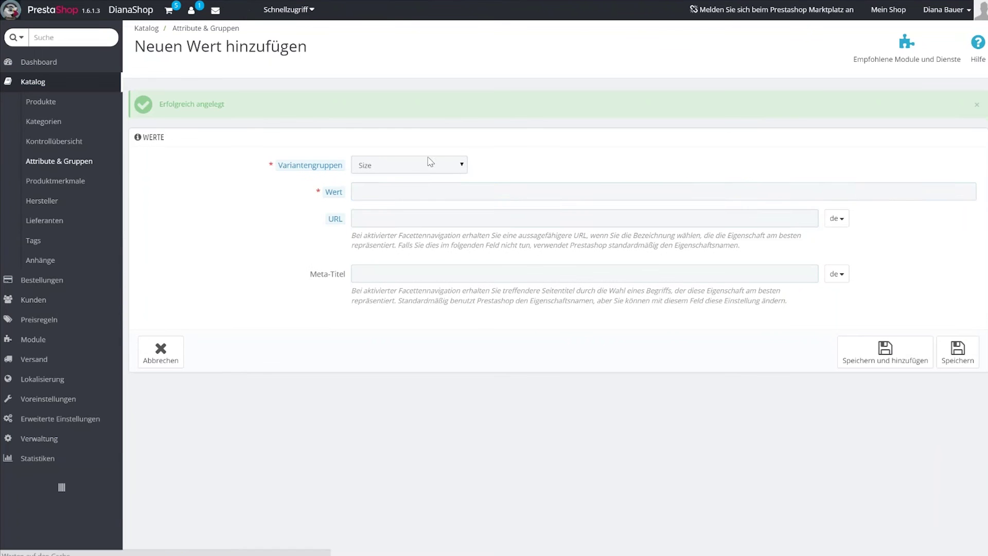
type("XXL")
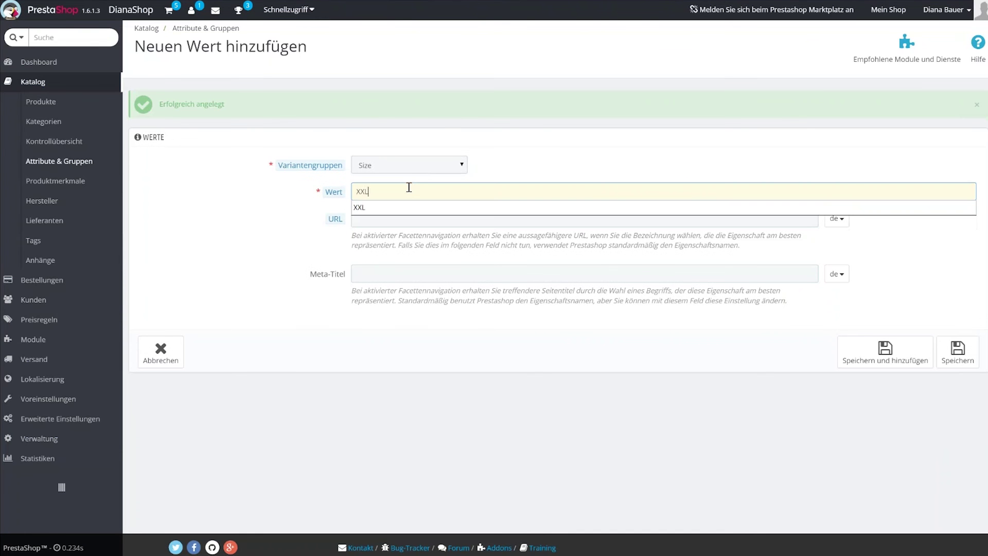
left_click(885, 354)
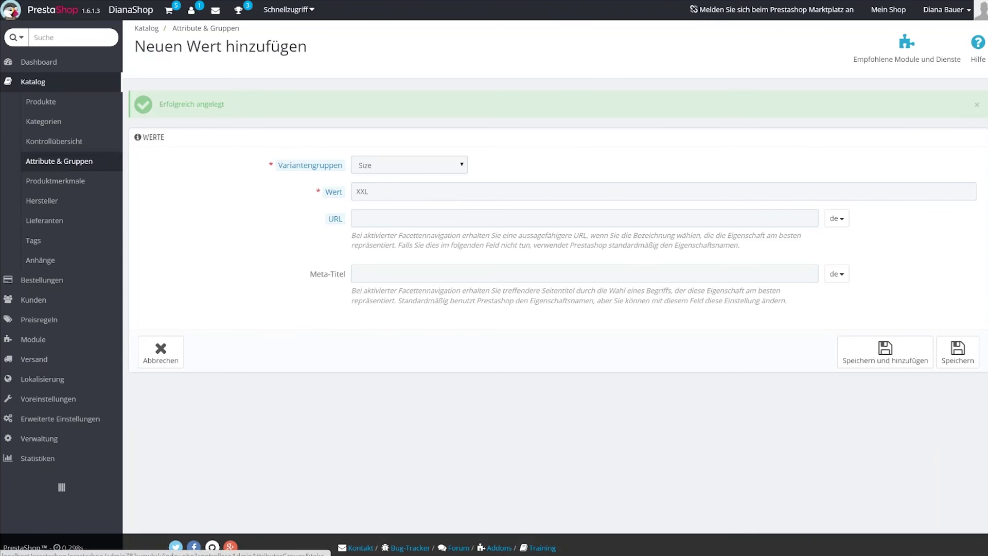
Reorder the Size attribute's values so that One size comes after XXL
left_click(59, 164)
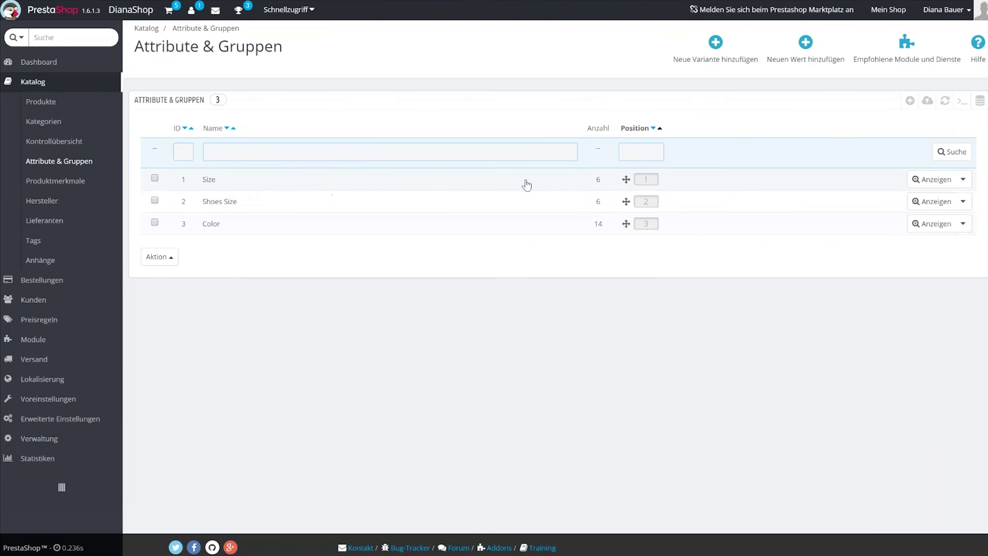
left_click(581, 183)
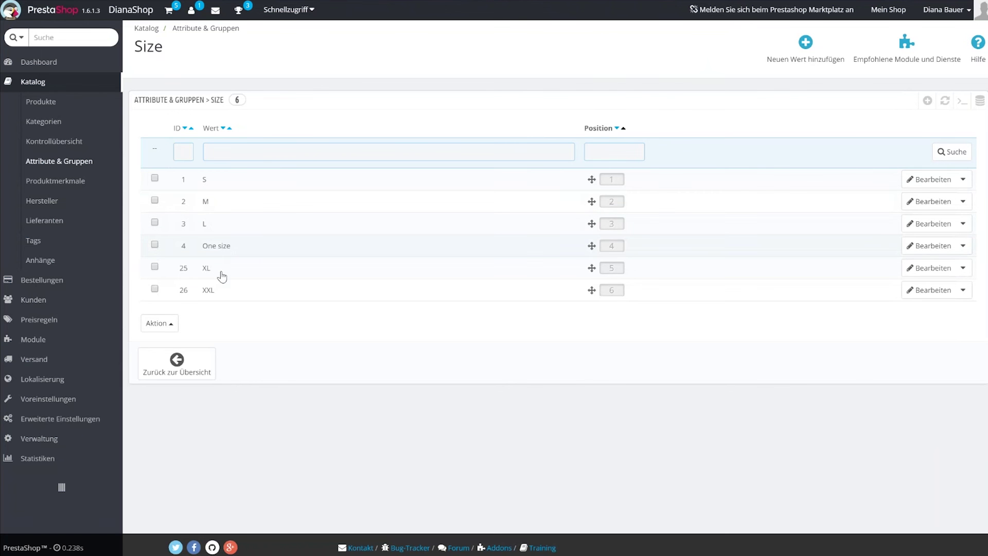
left_click_drag(223, 246, 216, 292)
left_click(610, 246)
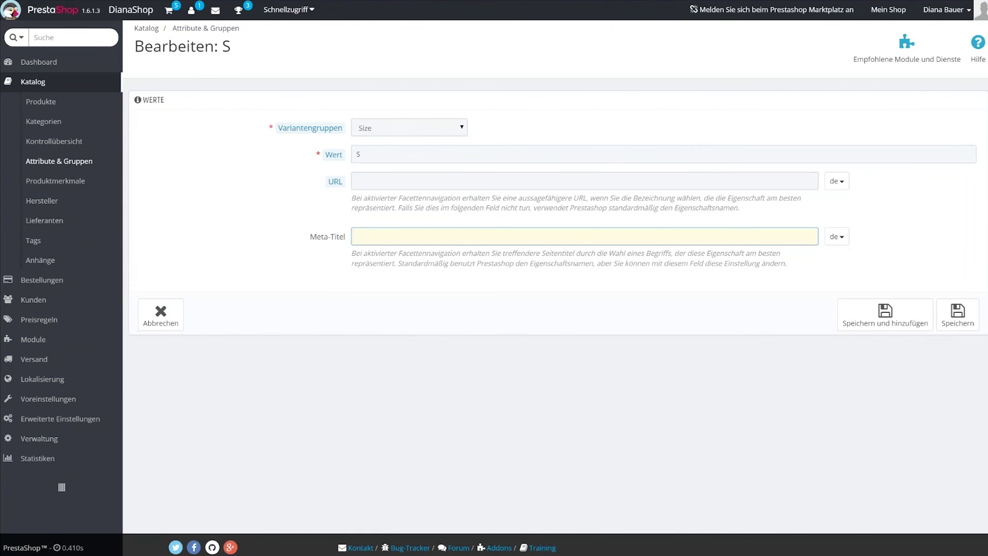
key("alt+Left")
left_click_drag(591, 245, 579, 312)
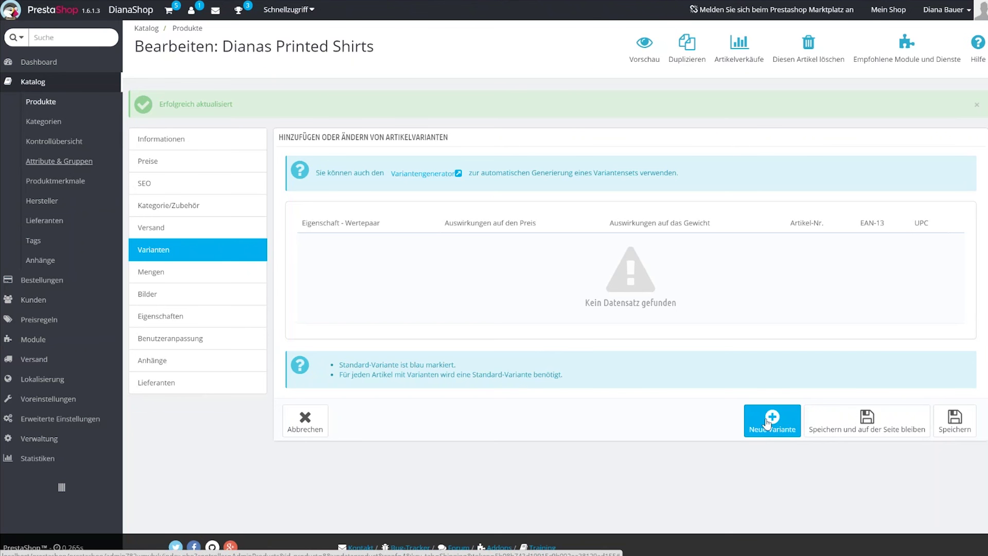
Save the product while staying on its page, and open the variant generator for it, accepting the unsaved-changes warning
left_click(406, 174)
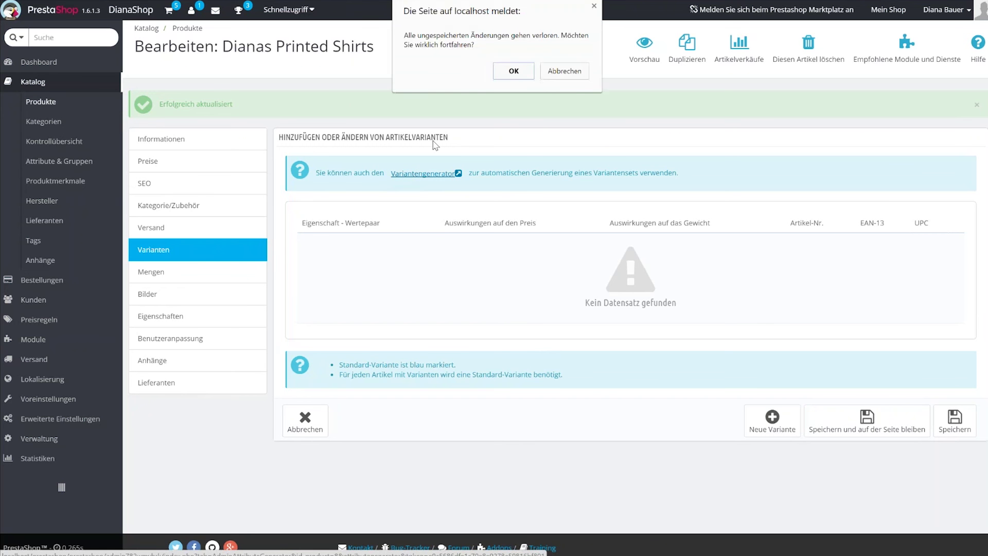
left_click(559, 71)
left_click(886, 426)
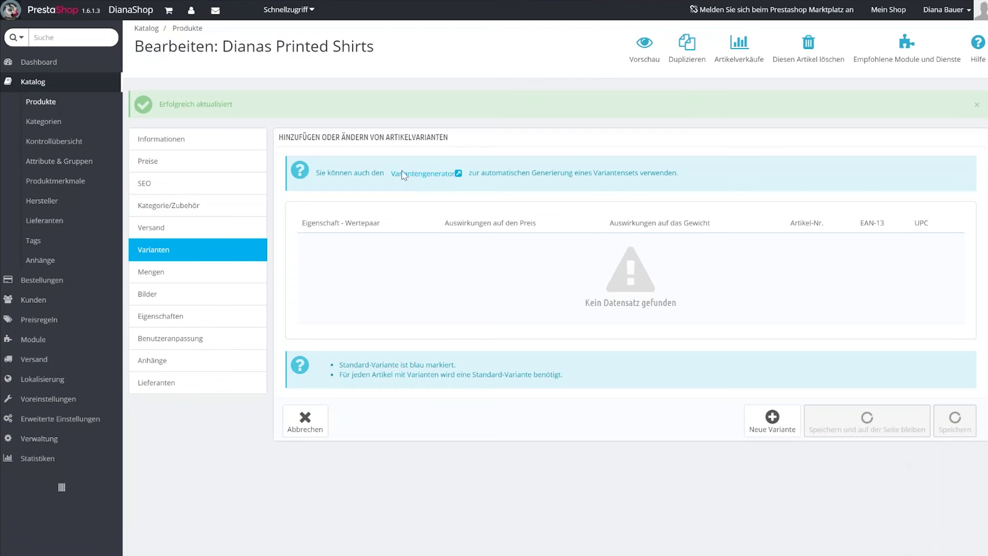
left_click(403, 175)
left_click(517, 88)
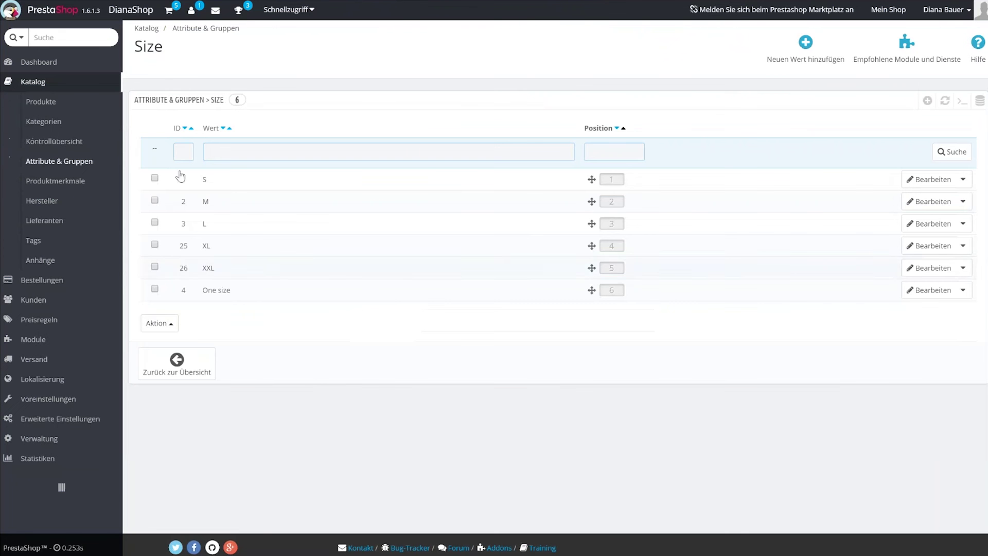
left_click(61, 164)
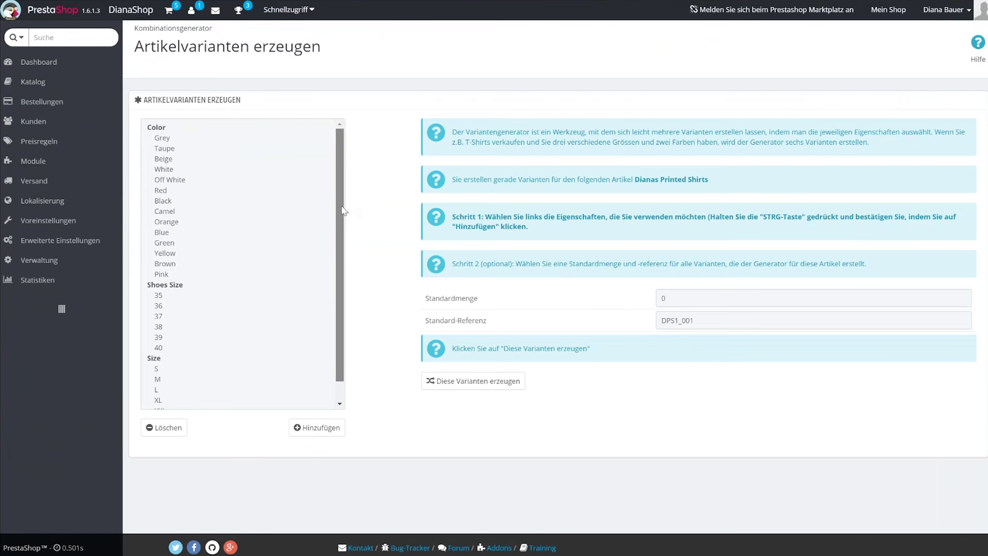
left_click_drag(342, 206, 331, 261)
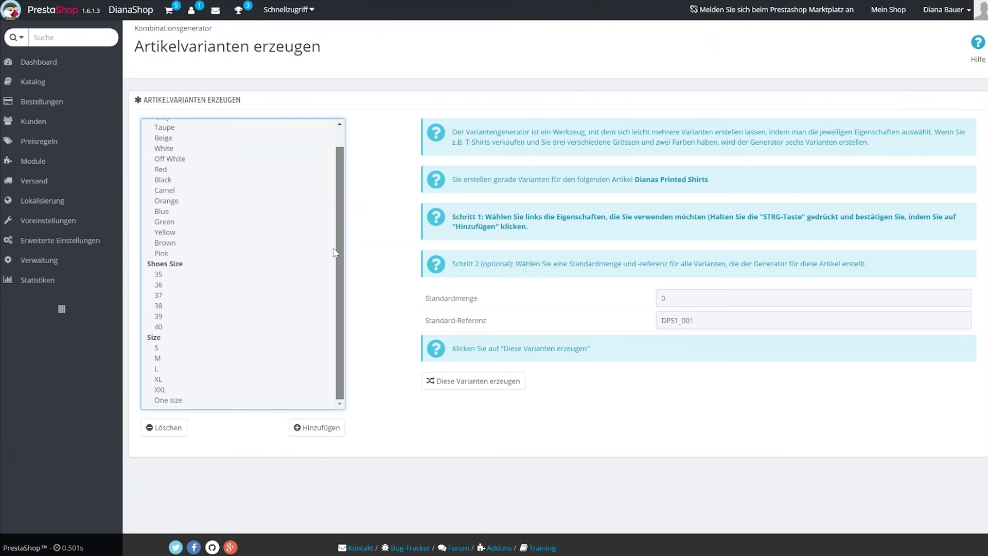
scroll(332, 257, "up", 1)
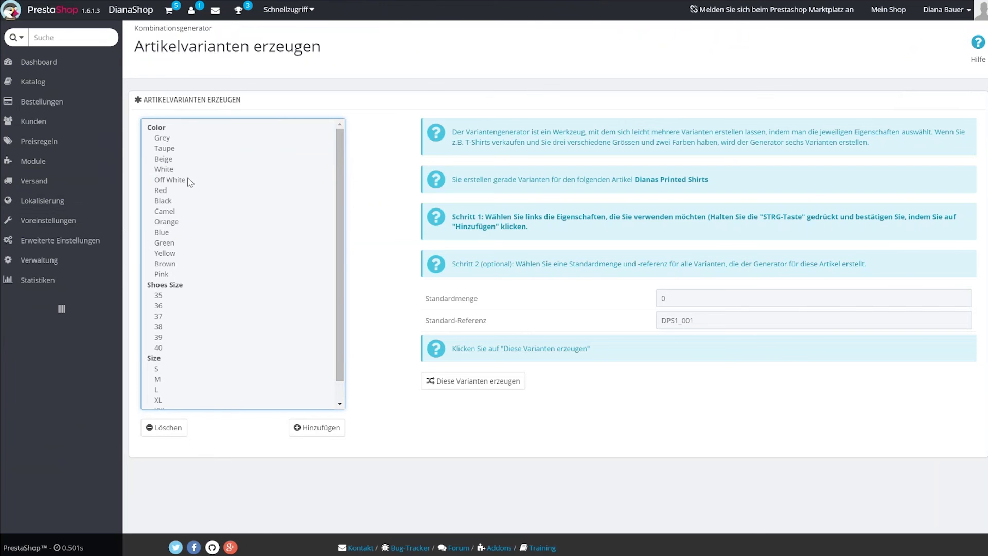
left_click(161, 192)
left_click(173, 202, "ctrl")
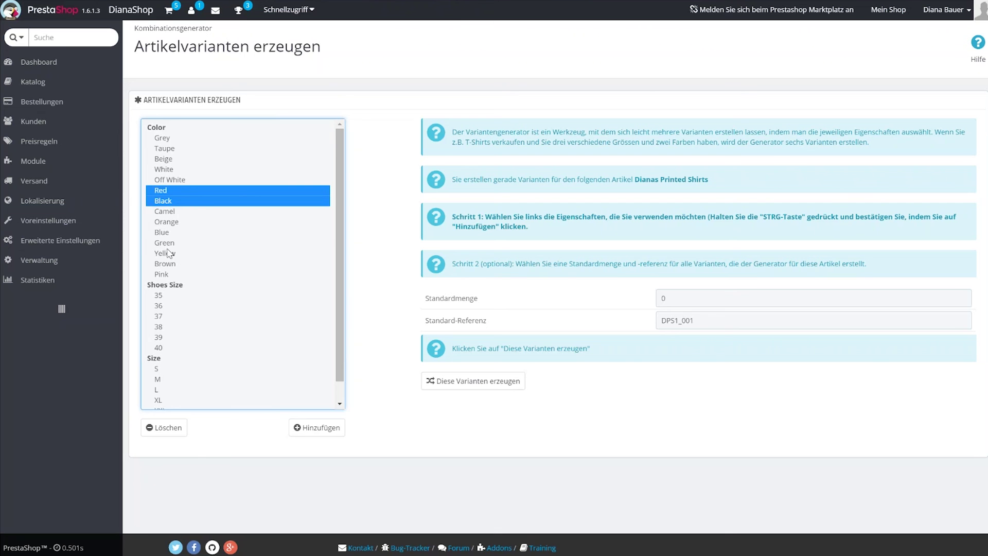
left_click(163, 233, "ctrl+shift")
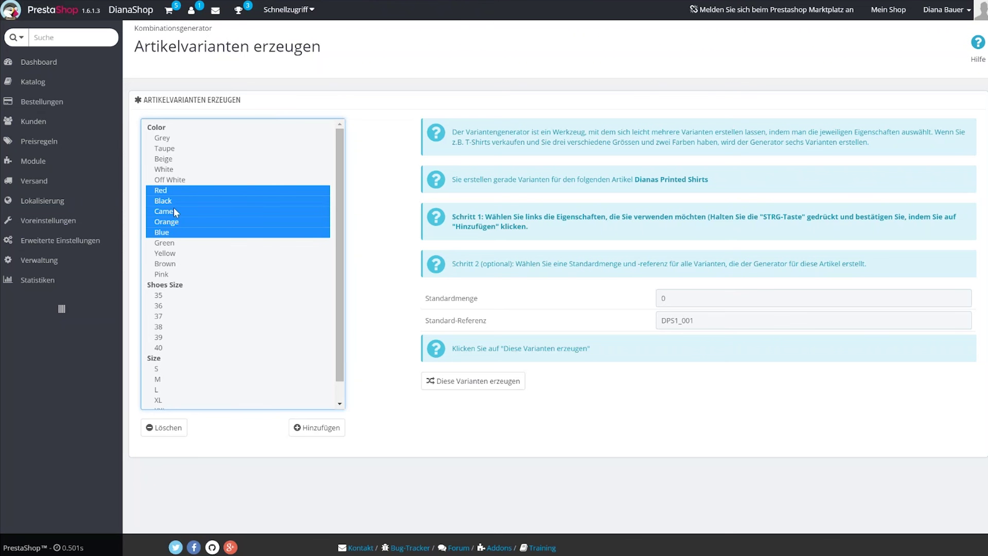
left_click(181, 237)
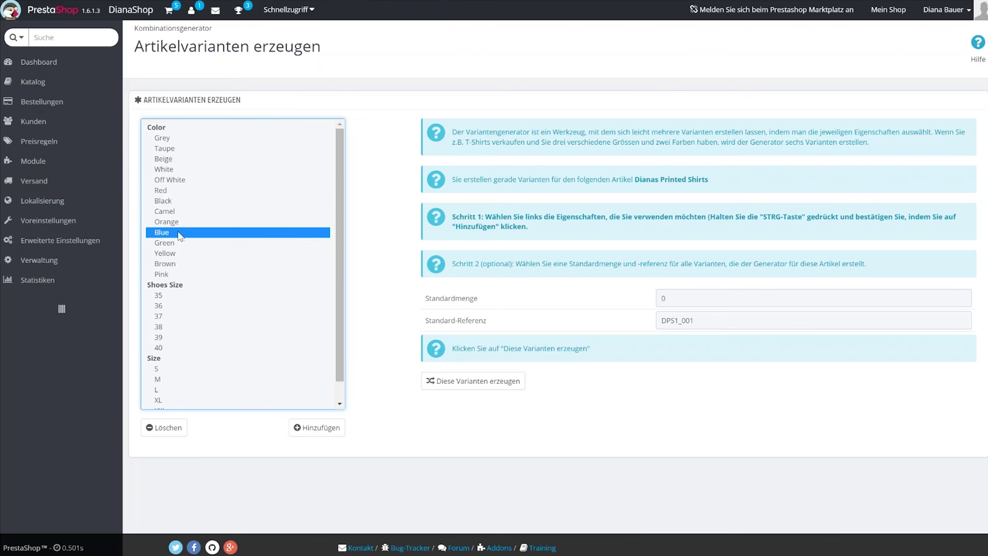
Select the colors Red, Black, Blue and Green together in the generator's attribute list
left_click(166, 193)
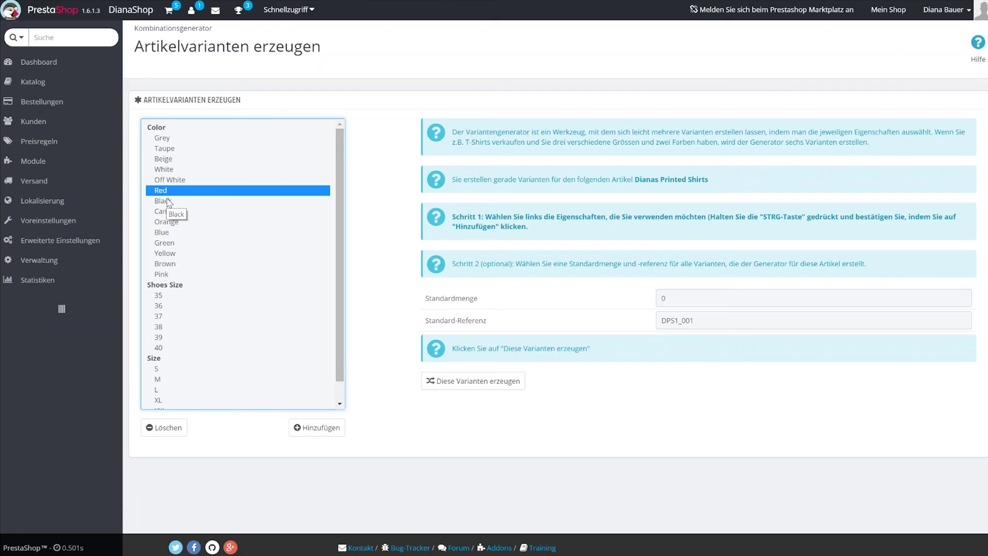
left_click(168, 202, "ctrl")
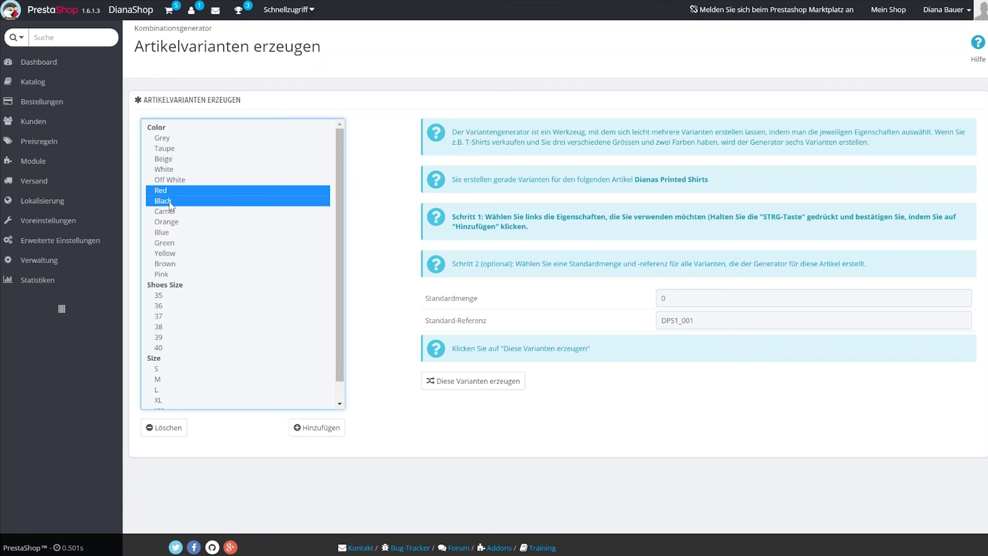
left_click(167, 235, "ctrl")
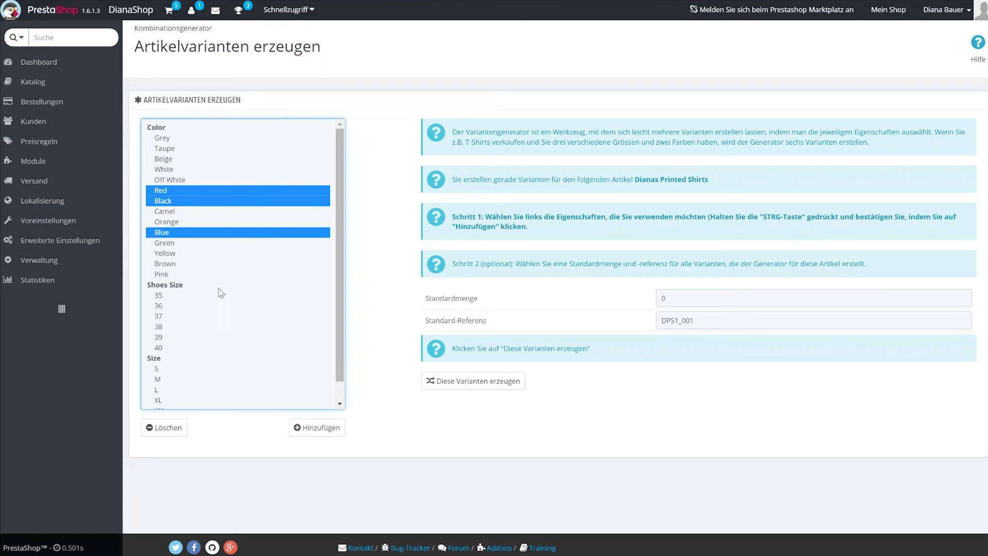
left_click(184, 244, "ctrl")
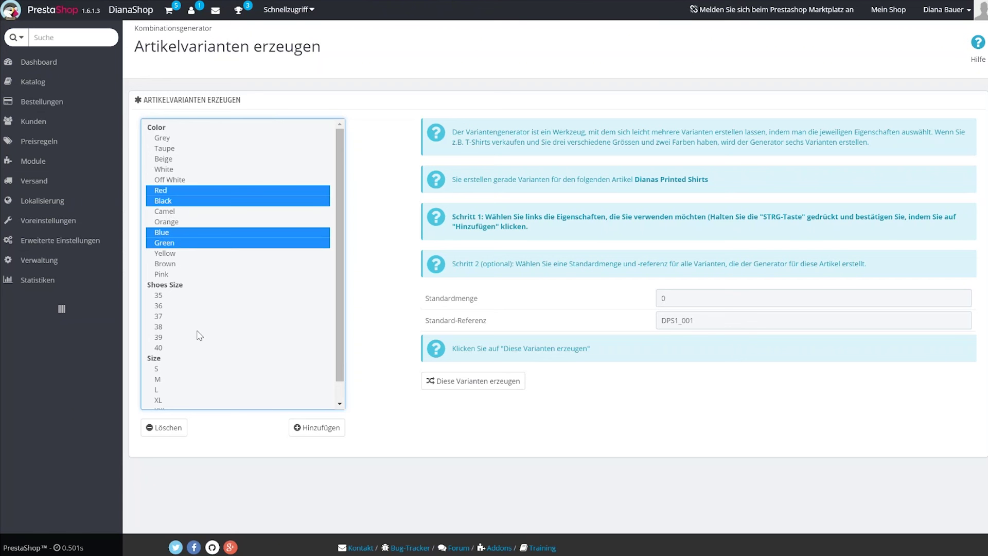
Include sizes S, M, L, XL and XXL in the selection and add all selected attributes to the variant generator
left_click_drag(338, 347, 333, 381)
left_click(161, 350, "ctrl")
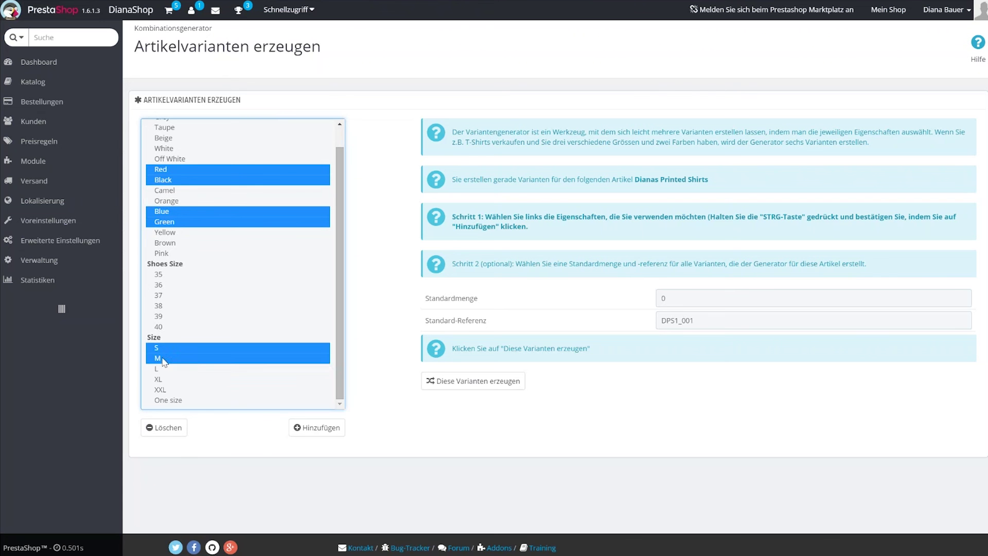
left_click(163, 359, "ctrl")
left_click(162, 368, "ctrl")
left_click(166, 379, "ctrl")
left_click(168, 384, "ctrl")
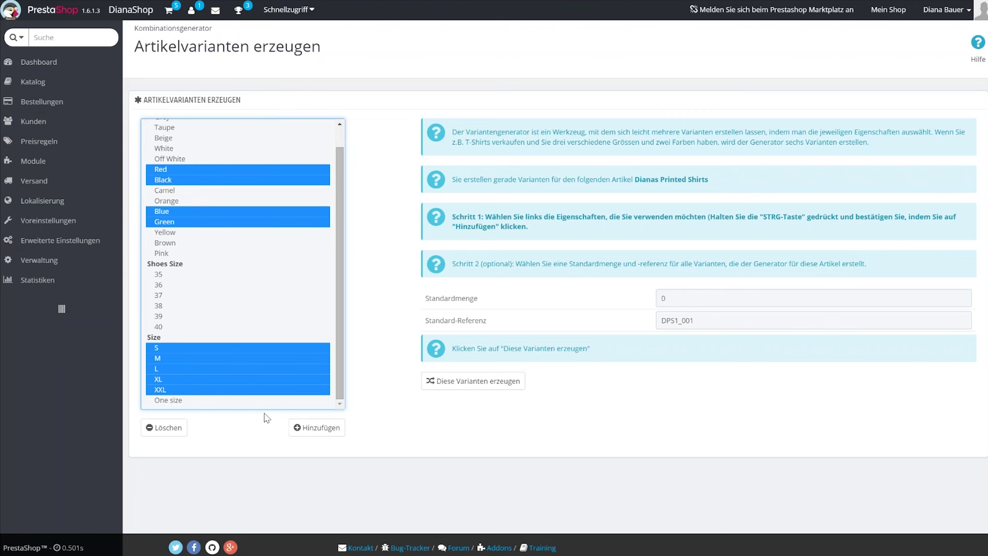
left_click(303, 432)
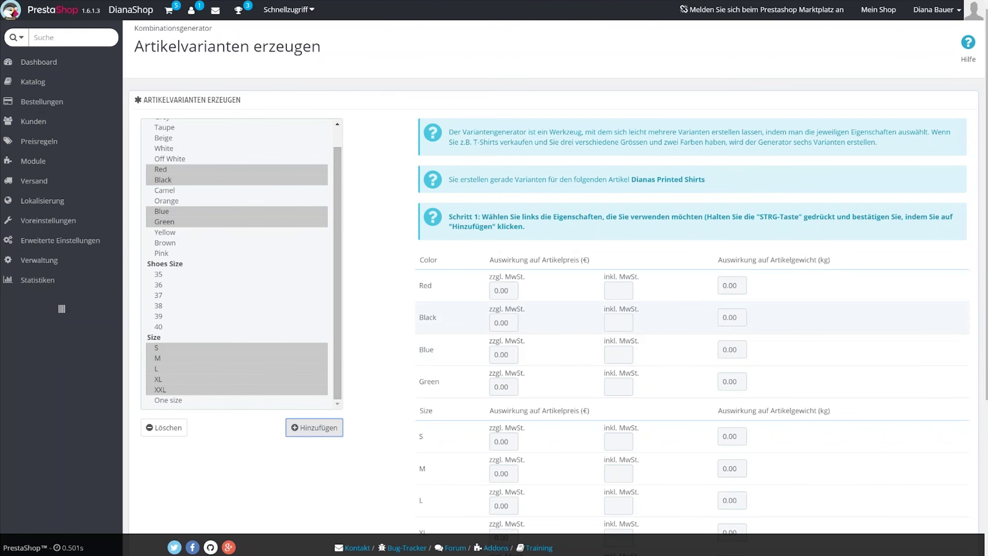
Review the price and weight impact fields for each added color and size, along with the default quantity and reference settings
scroll(515, 309, "down", 5)
scroll(515, 308, "up", 5)
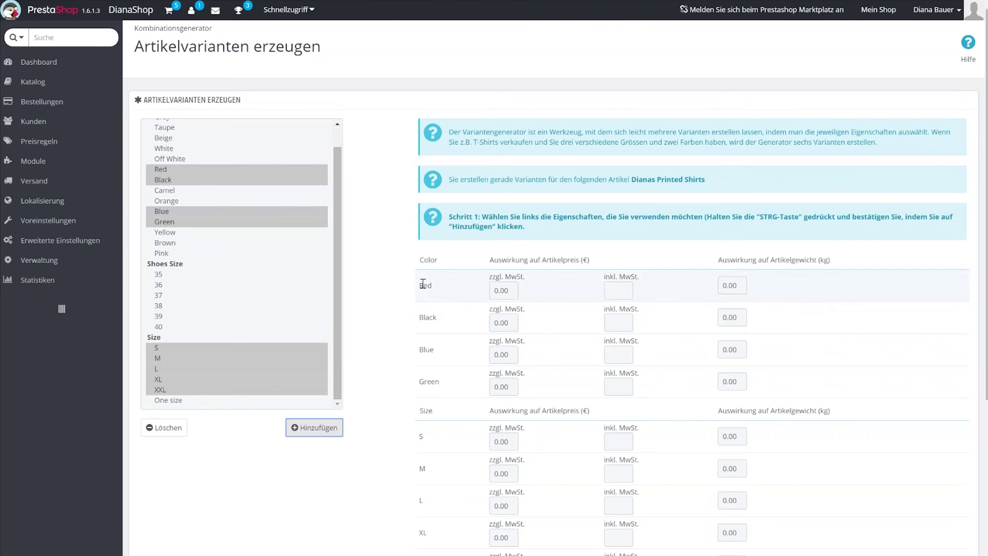
scroll(451, 432, "down", 5)
scroll(451, 431, "up", 5)
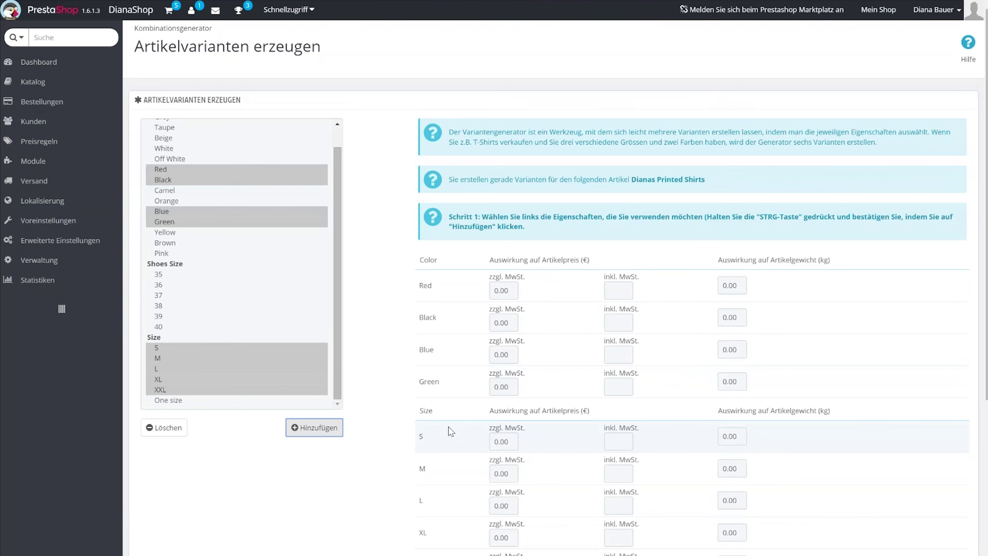
scroll(872, 380, "down", 1)
scroll(872, 380, "down", 2)
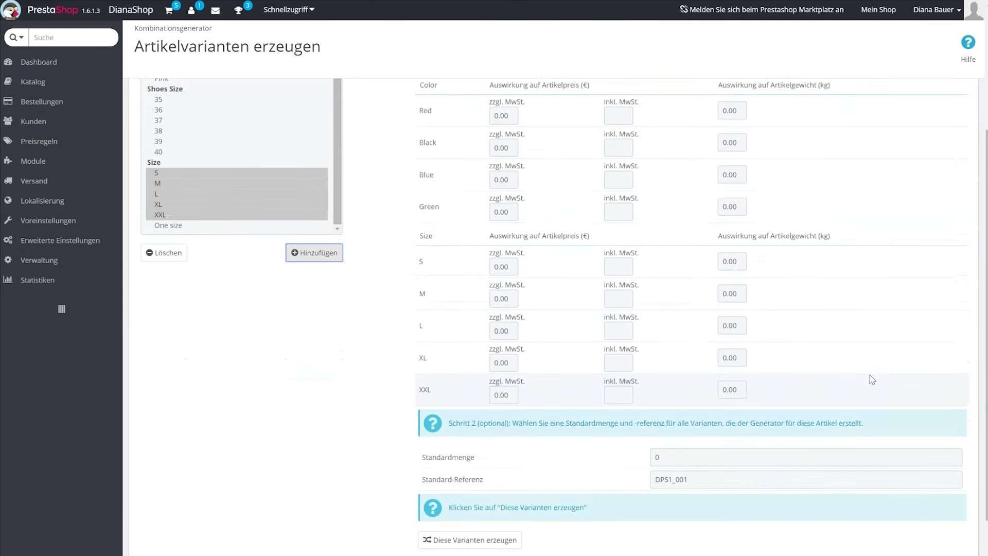
scroll(873, 379, "up", 3)
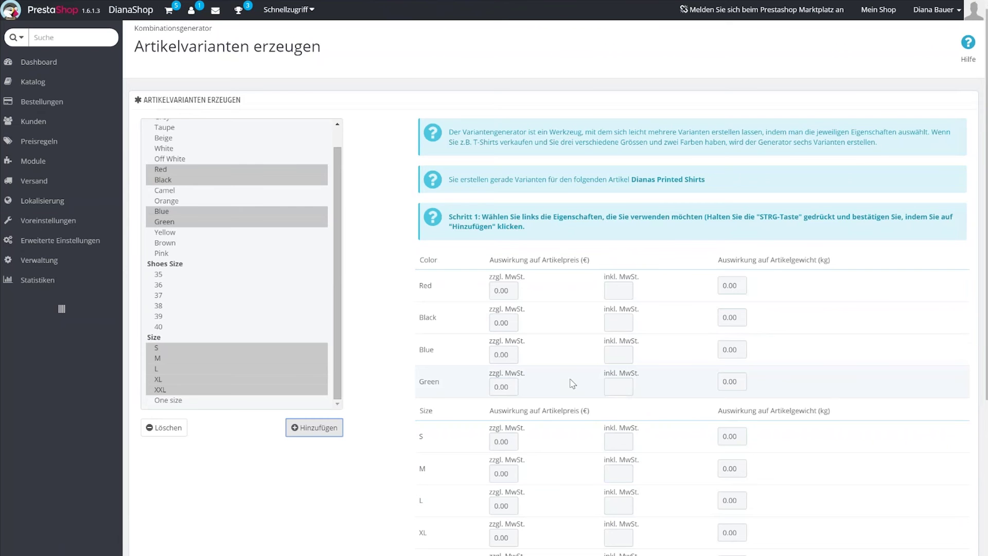
scroll(572, 383, "down", 1)
scroll(573, 383, "down", 2)
scroll(572, 383, "up", 4)
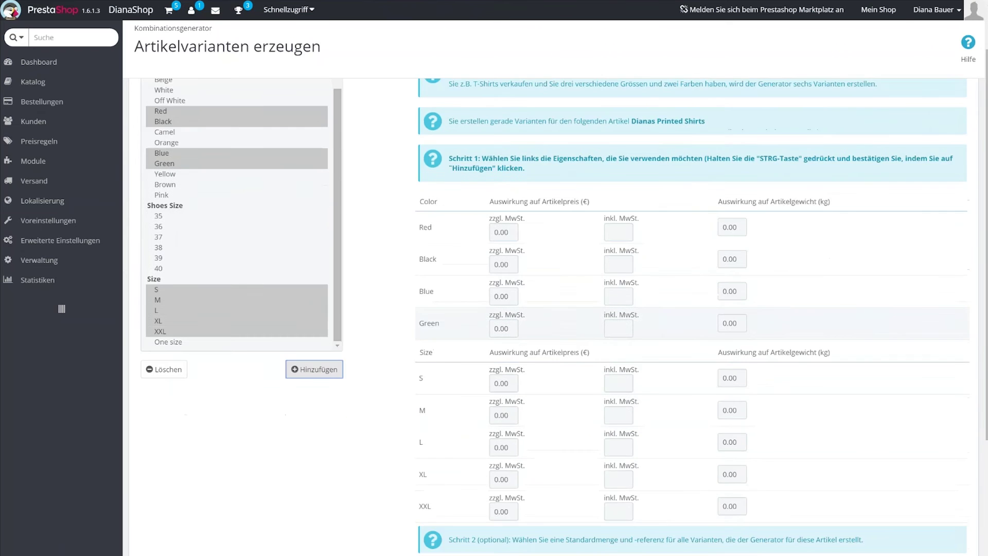
Set the price impact excluding VAT to 1.00 € for size XL and 1.50 € for size XXL
scroll(572, 383, "down", 2)
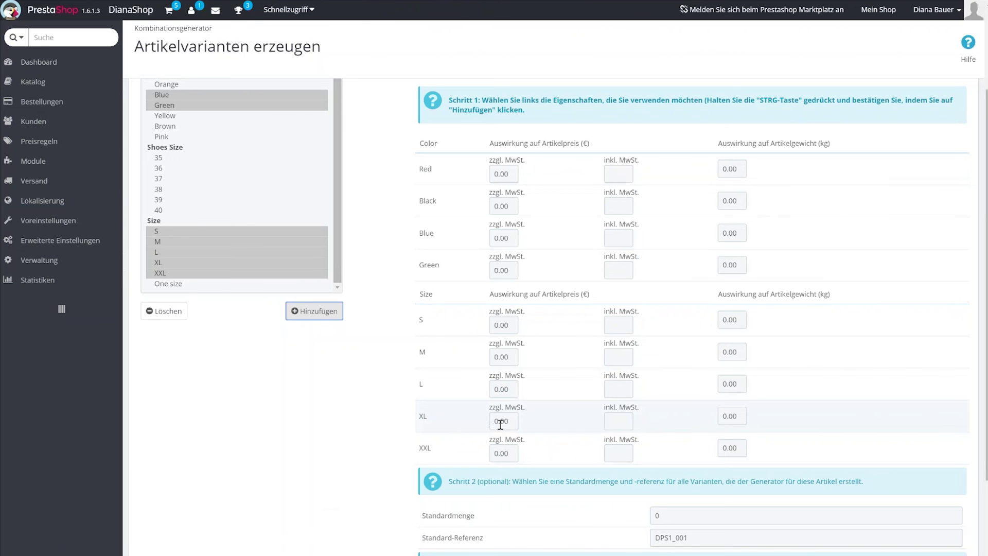
left_click_drag(497, 421, 485, 421)
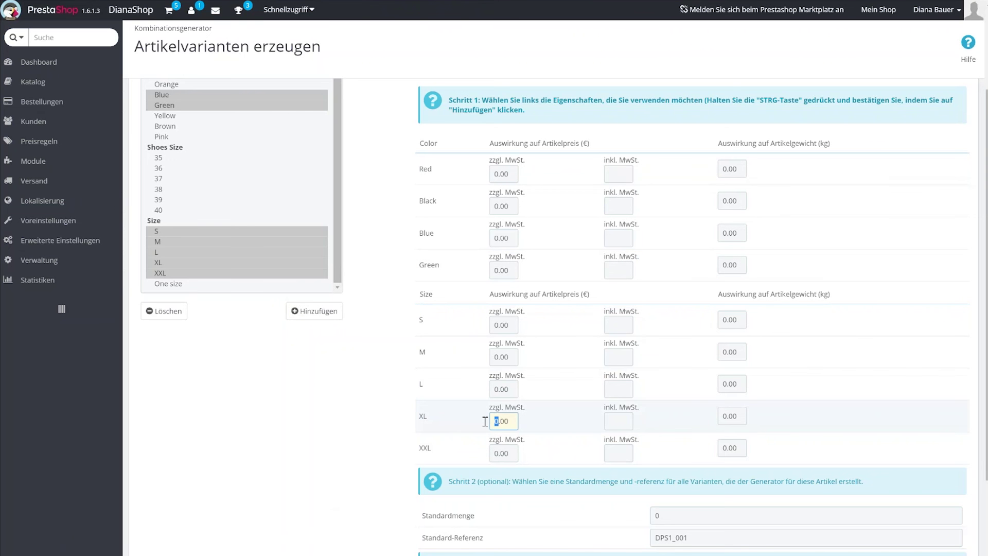
type("1")
left_click_drag(498, 454, 483, 455)
type("1.")
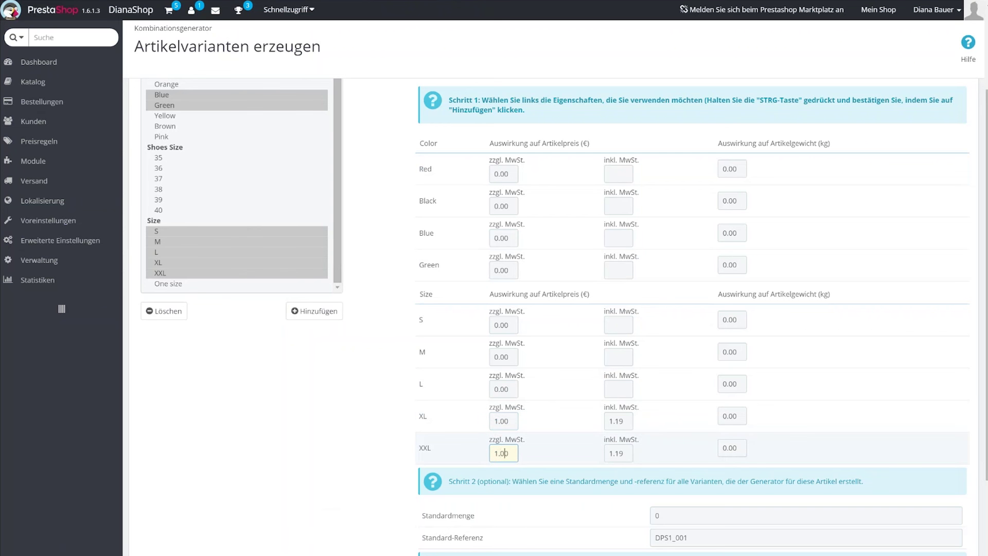
type("5")
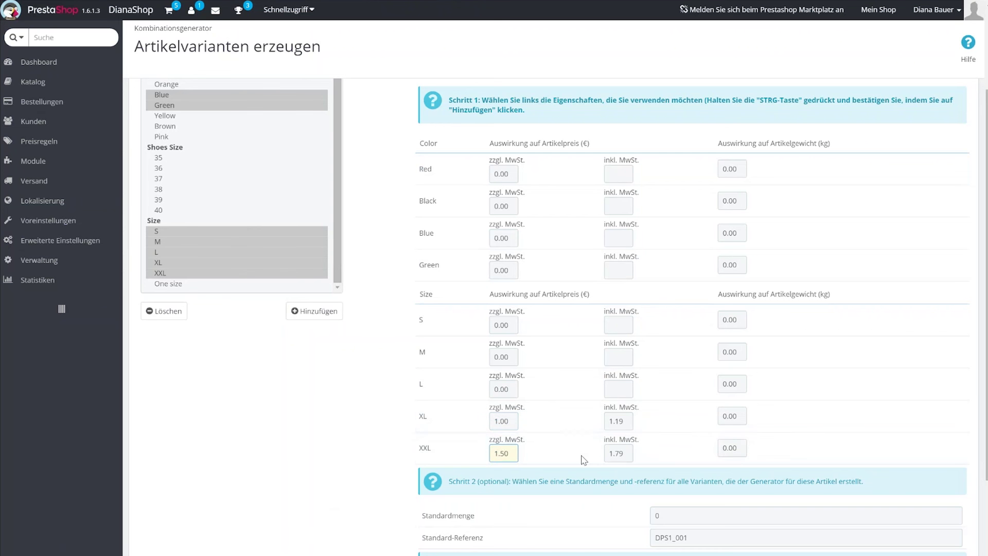
left_click(858, 451)
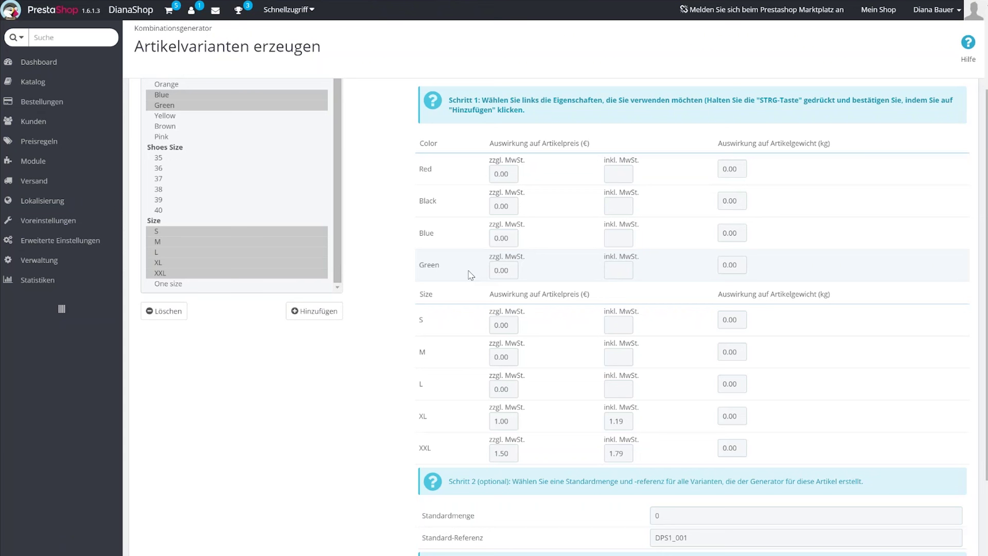
Set the default quantity for all variants to 1000 and generate the variants
scroll(875, 282, "down", 2)
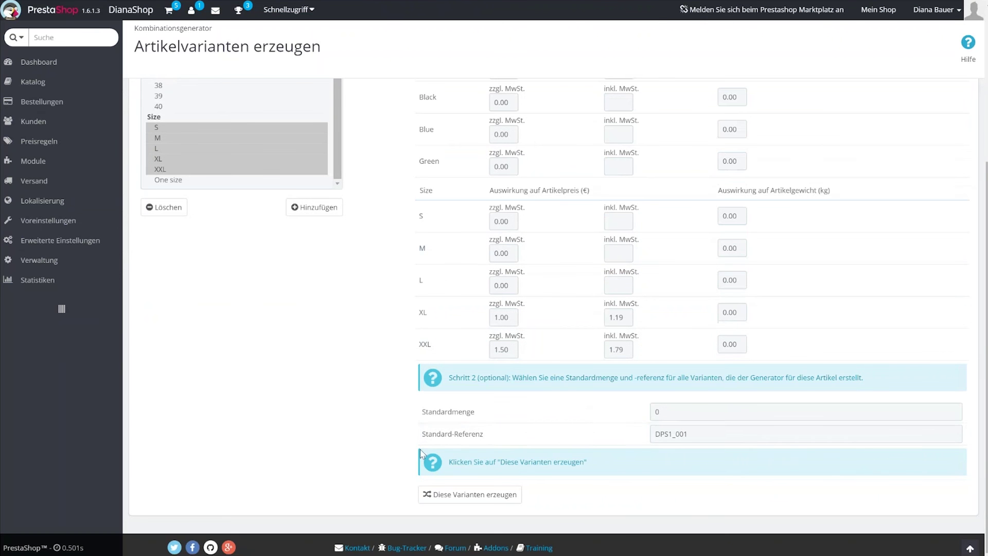
left_click(651, 411)
type("1000")
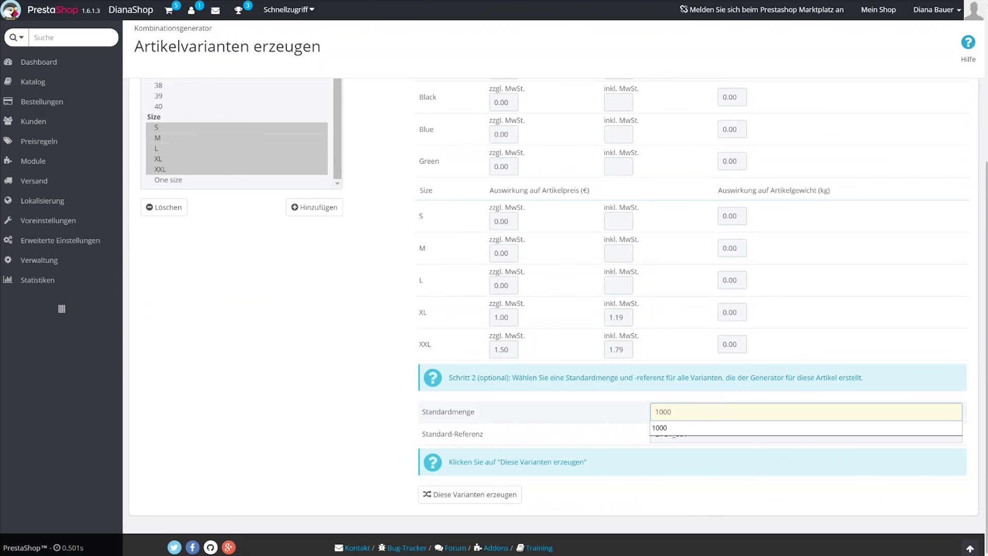
left_click(597, 502)
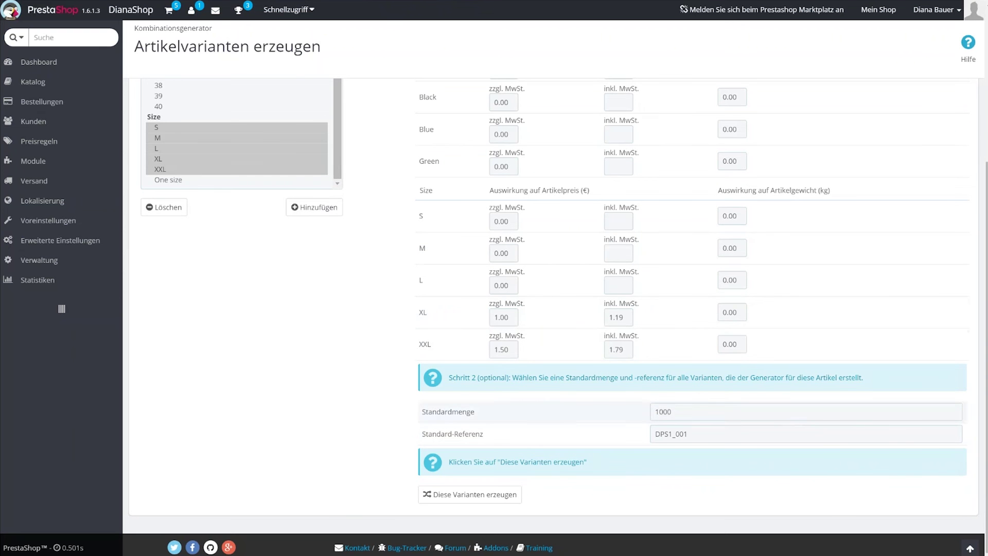
left_click(485, 495)
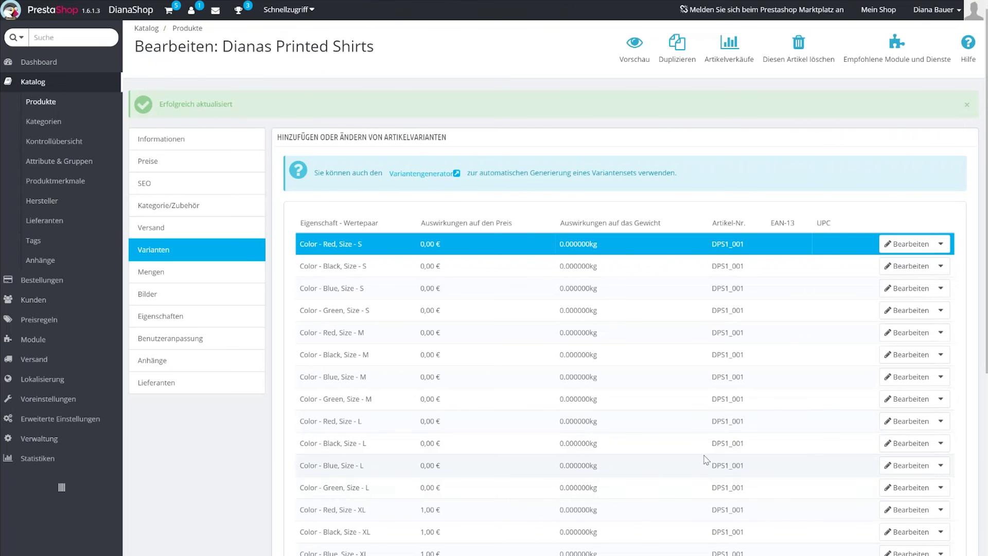
Make the variant with color Blue and size S the product's default in the list of generated variants
scroll(705, 461, "down", 2)
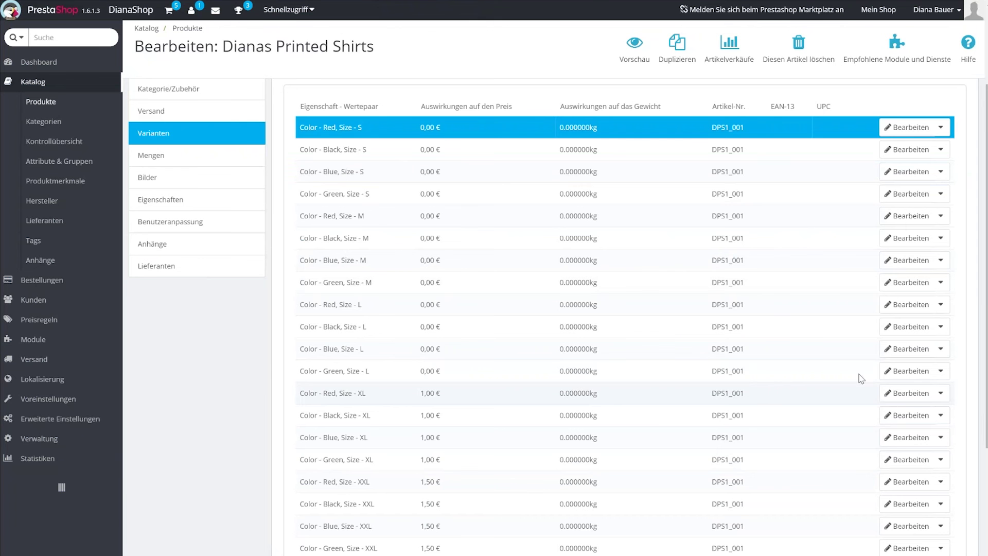
left_click_drag(986, 294, 984, 255)
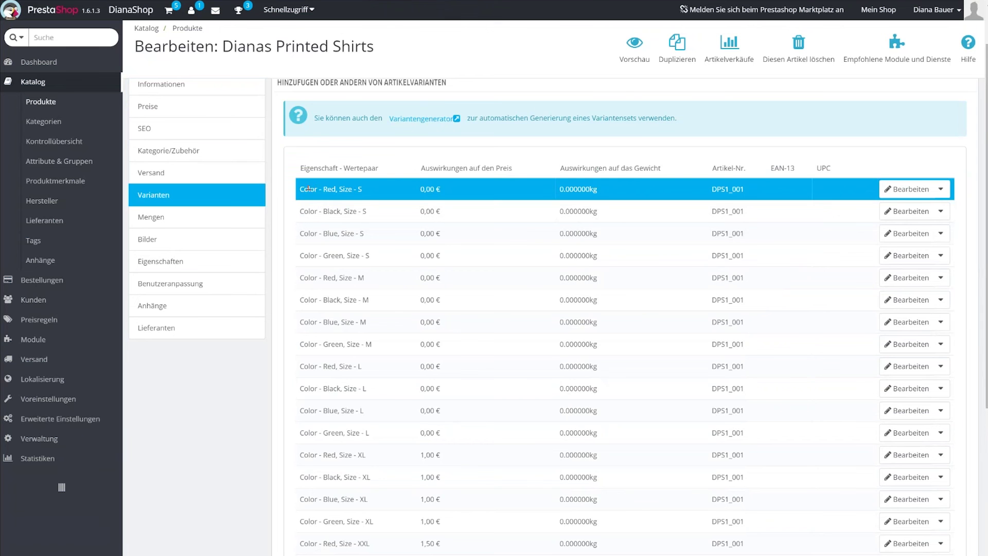
scroll(685, 180, "down", 2)
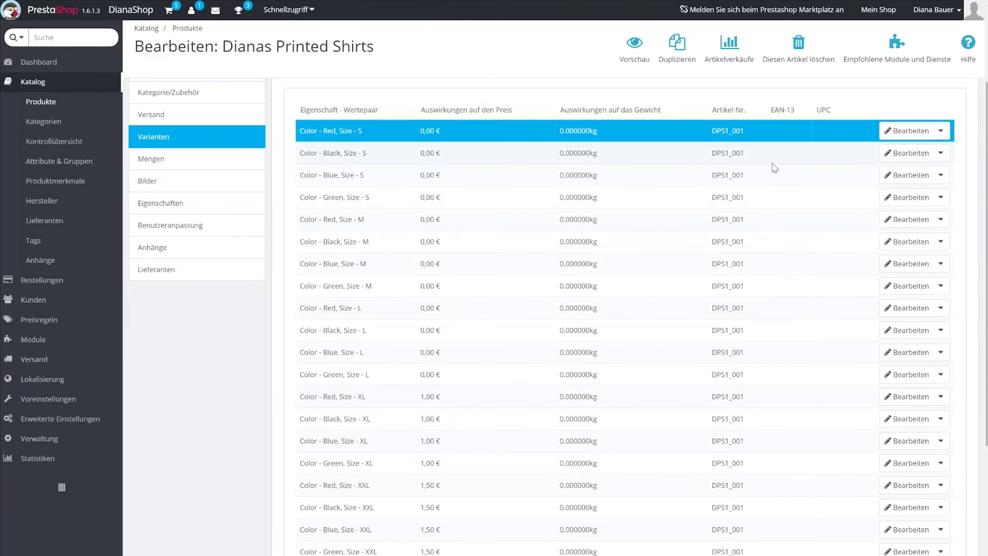
left_click(942, 154)
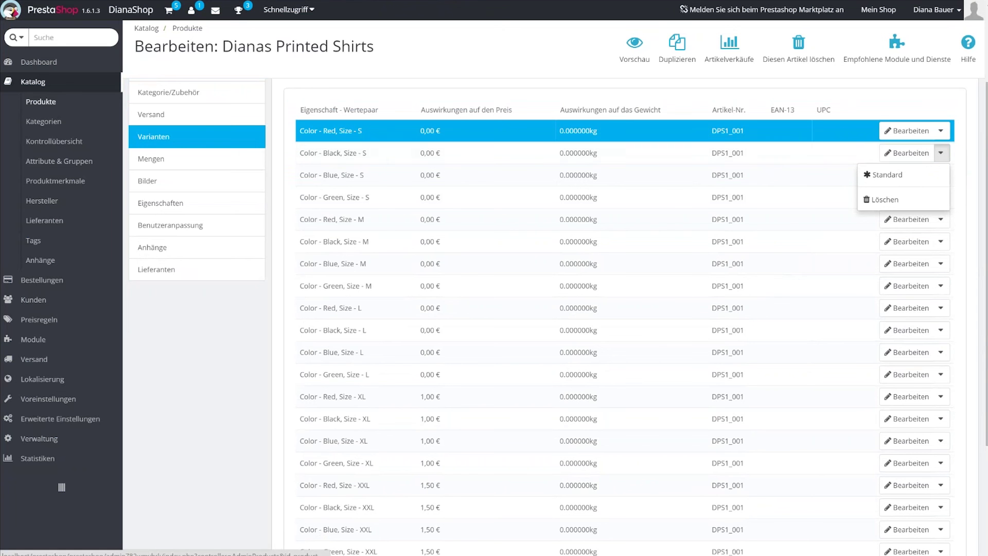
left_click(942, 330)
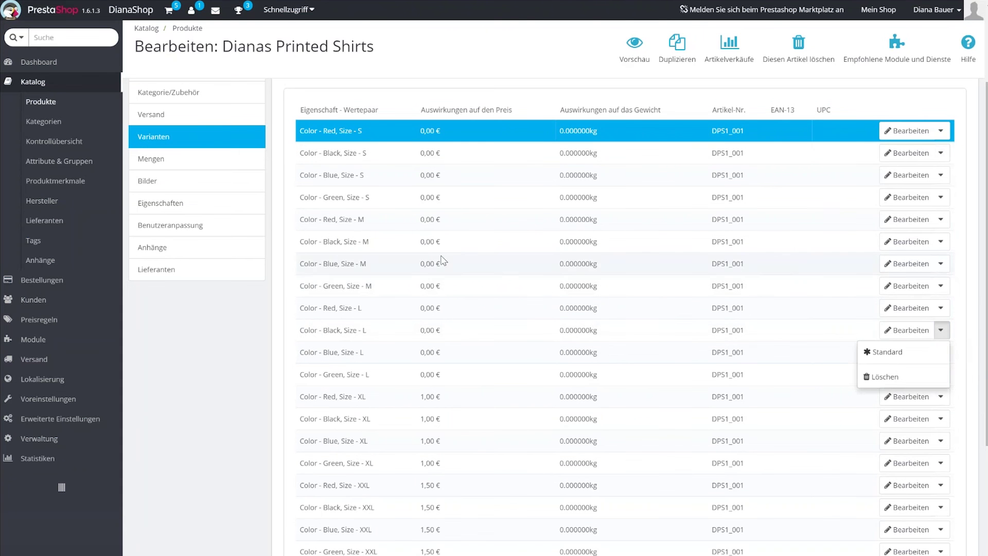
left_click(941, 175)
left_click(886, 202)
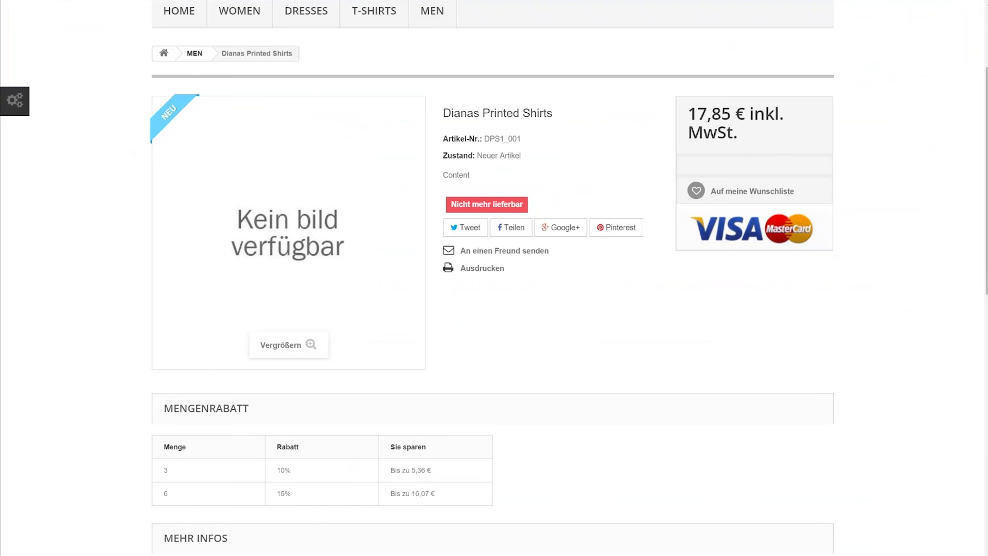
Reload the product's storefront page and examine its size choices, color swatches and stock quantity
key("F5")
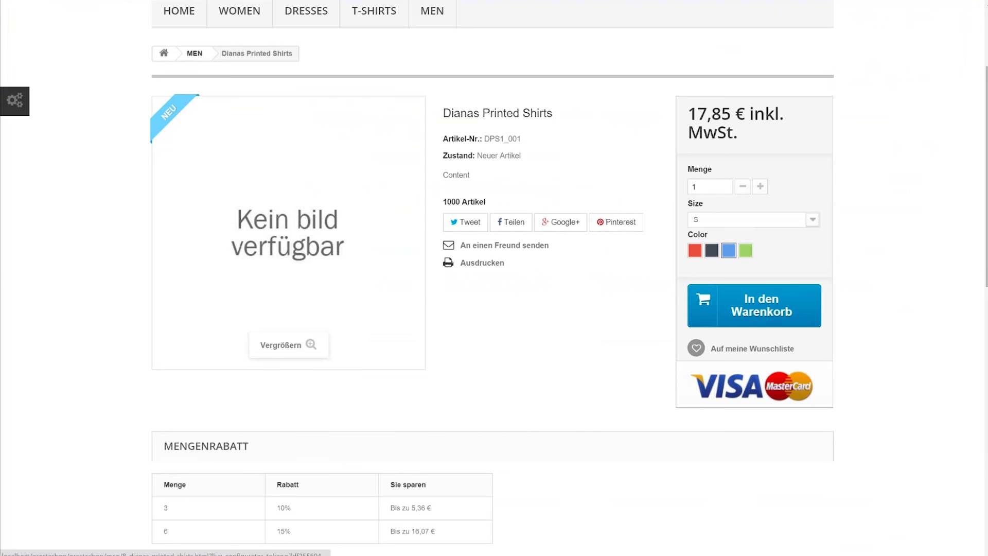
left_click(811, 221)
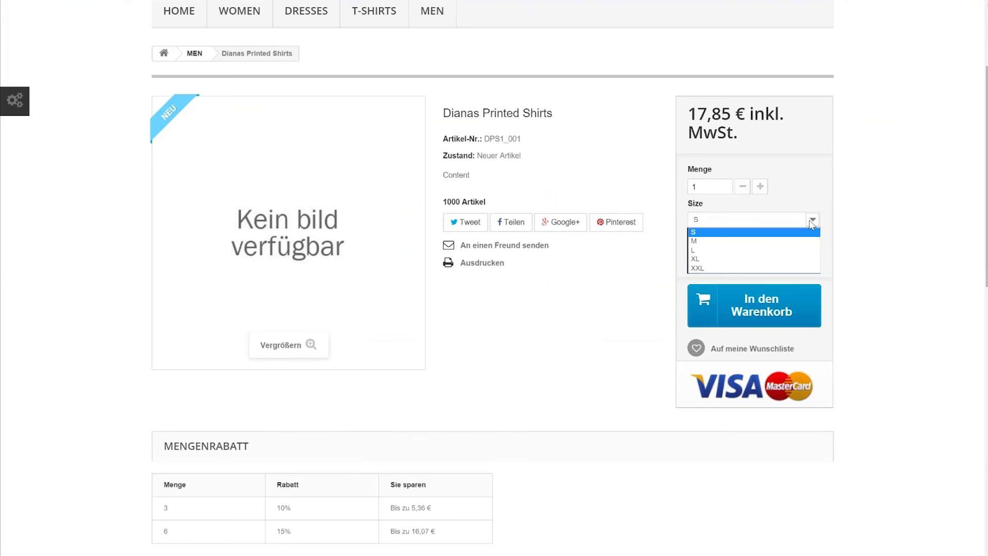
left_click(811, 222)
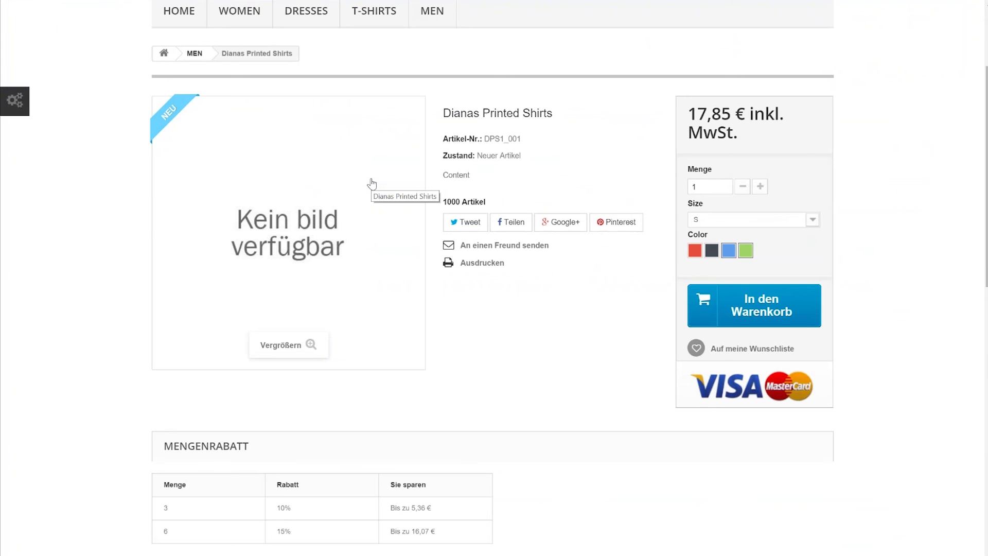
left_click_drag(371, 184, 501, 201)
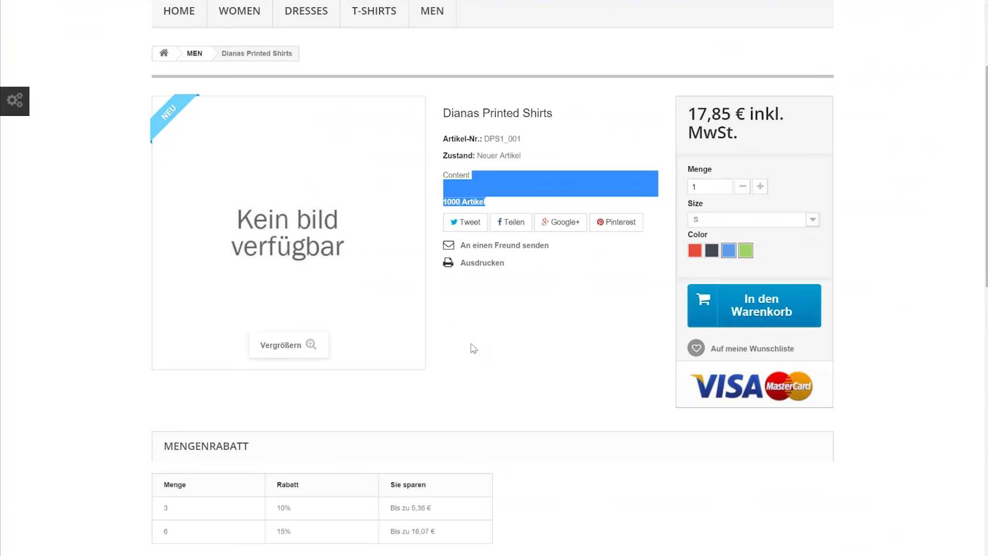
left_click(519, 364)
scroll(519, 365, "up", 1)
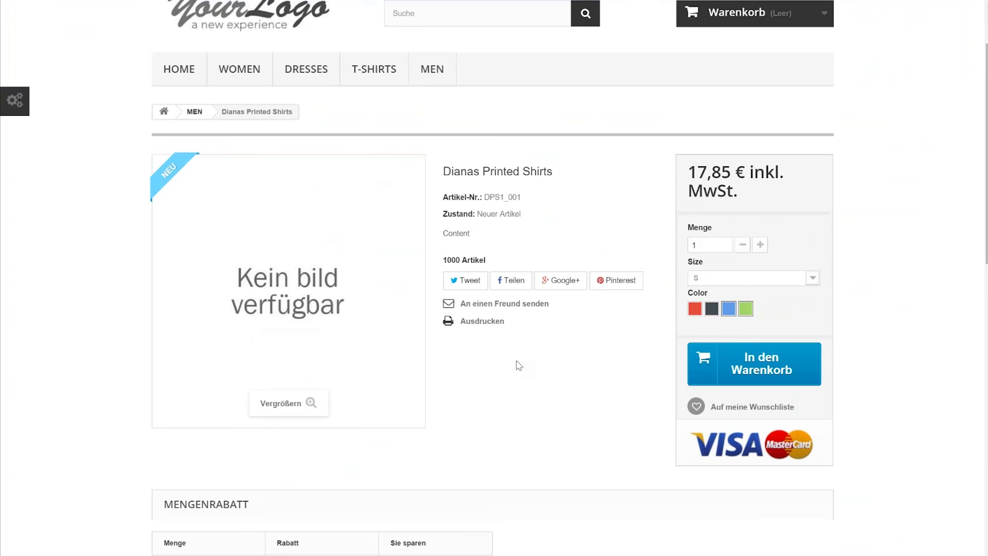